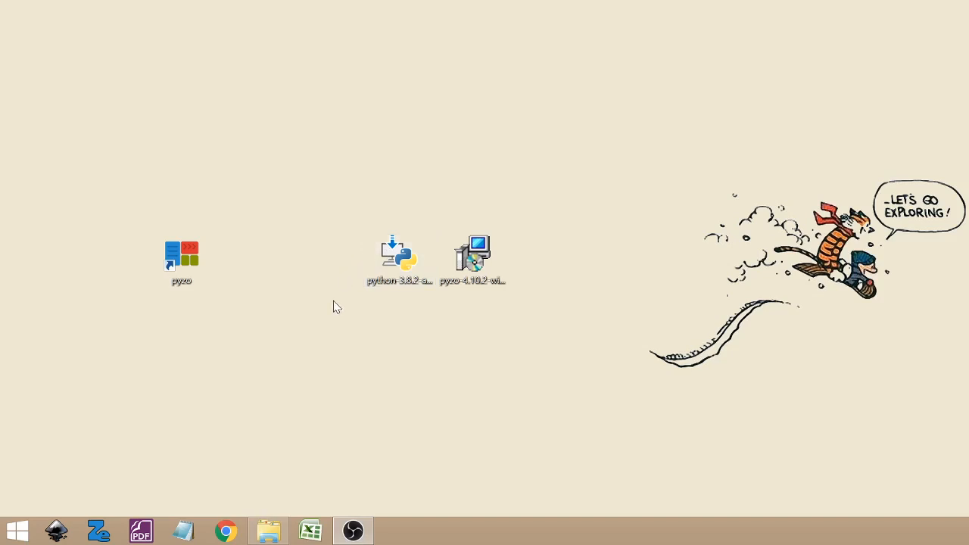
Open the Programmes folder on drive C in File Explorer, moving and enlarging the window for a better view.
left_click(266, 532)
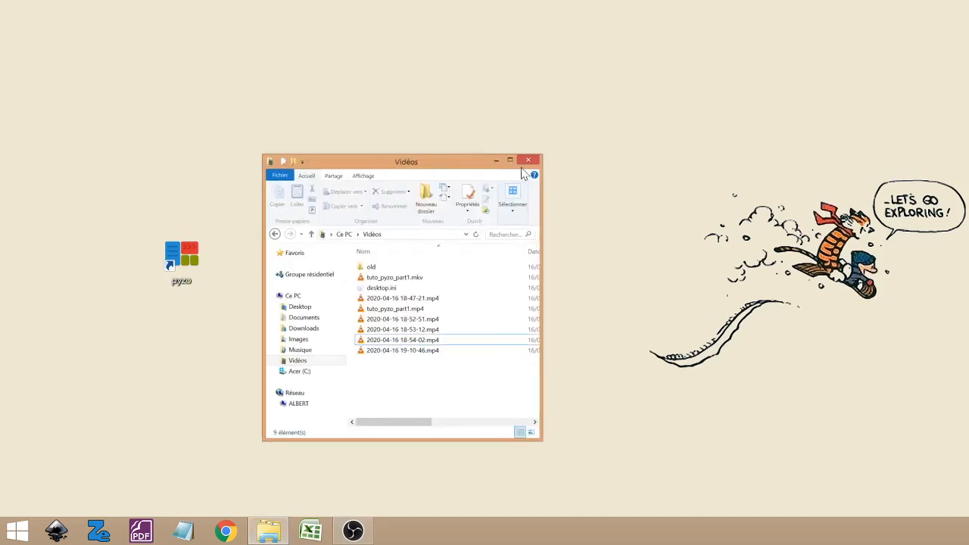
left_click_drag(522, 162, 822, 58)
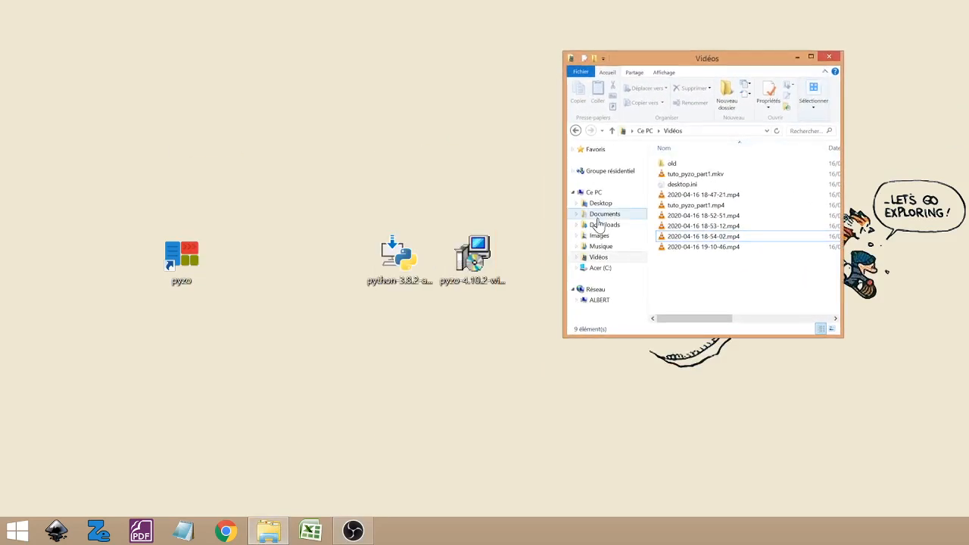
left_click(601, 267)
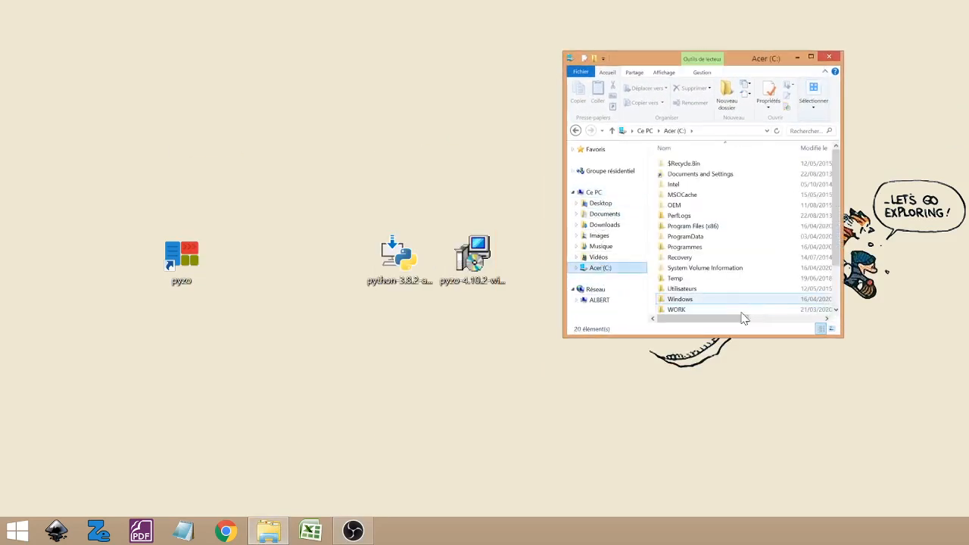
left_click_drag(729, 335, 729, 427)
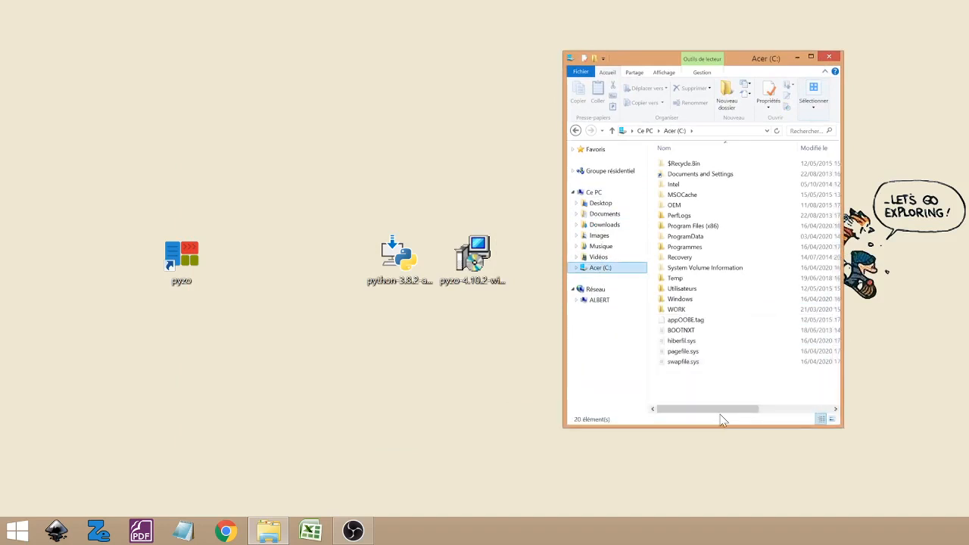
double_click(681, 248)
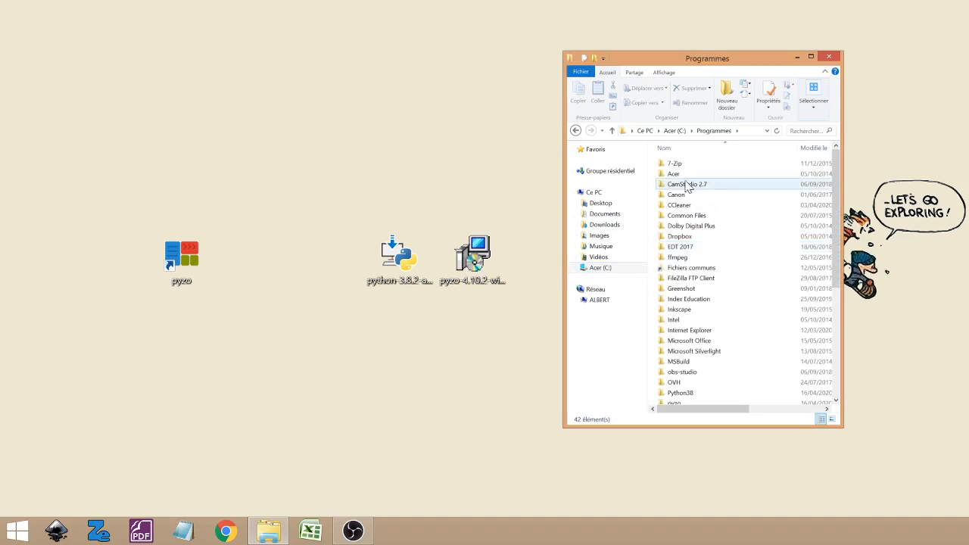
Open the Python38 folder inside Programmes and select the python.exe file.
scroll(681, 227, "down", 1)
left_click(676, 265)
scroll(673, 265, "down", 1)
left_click(674, 337)
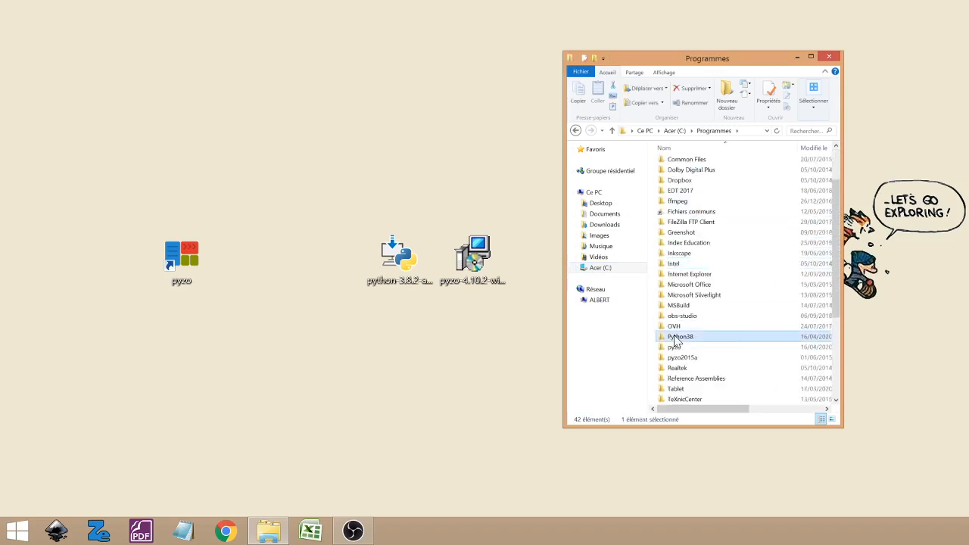
mouse_move(675, 341)
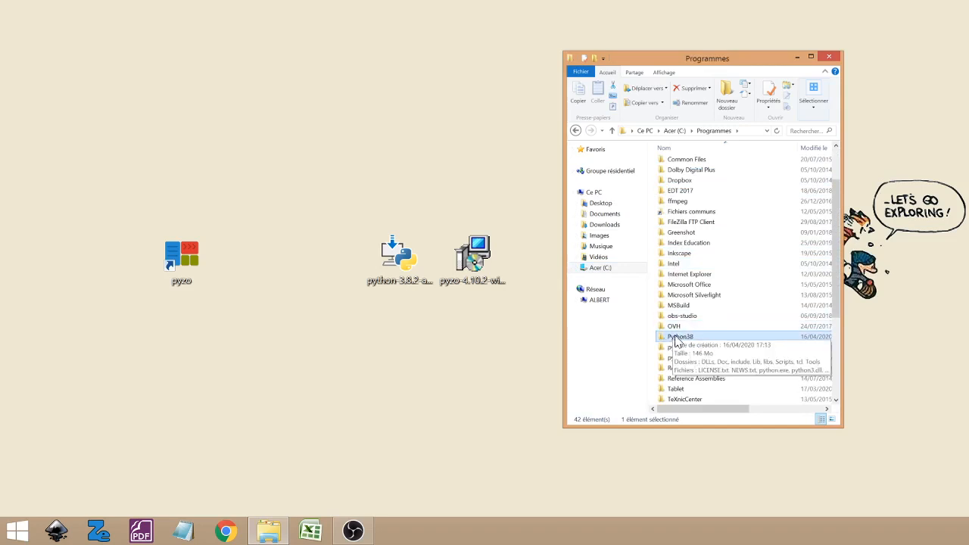
double_click(675, 337)
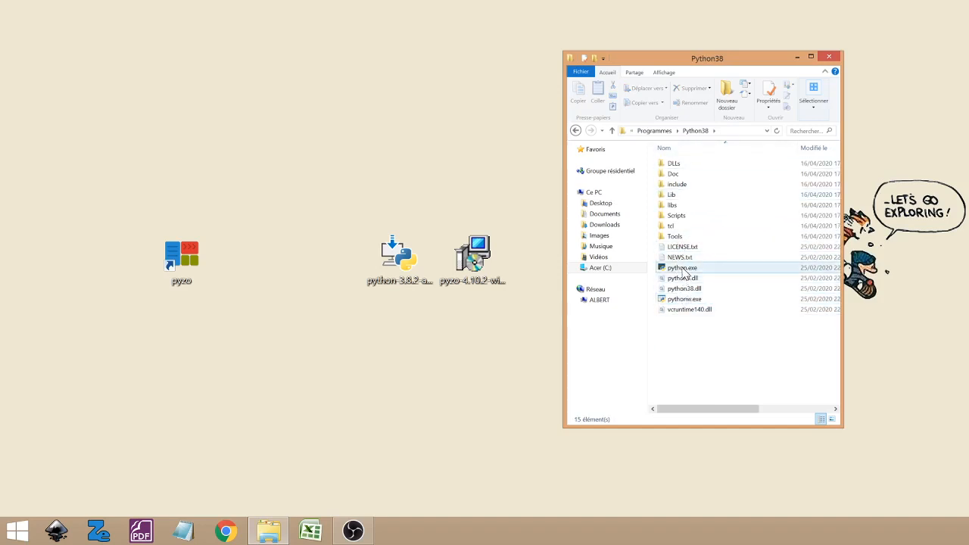
left_click(683, 269)
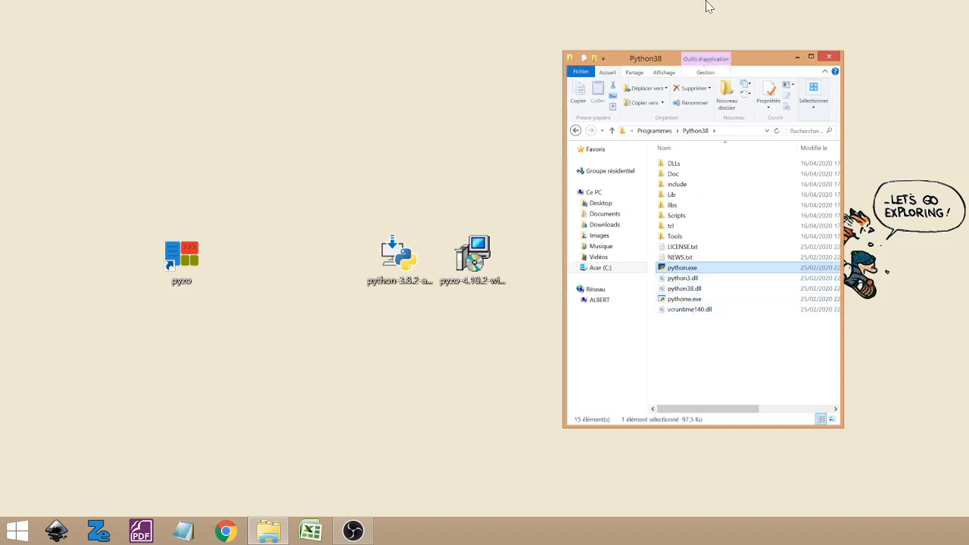
Launch Pyzo from the desktop and open its shell configurations for editing.
left_click(180, 260)
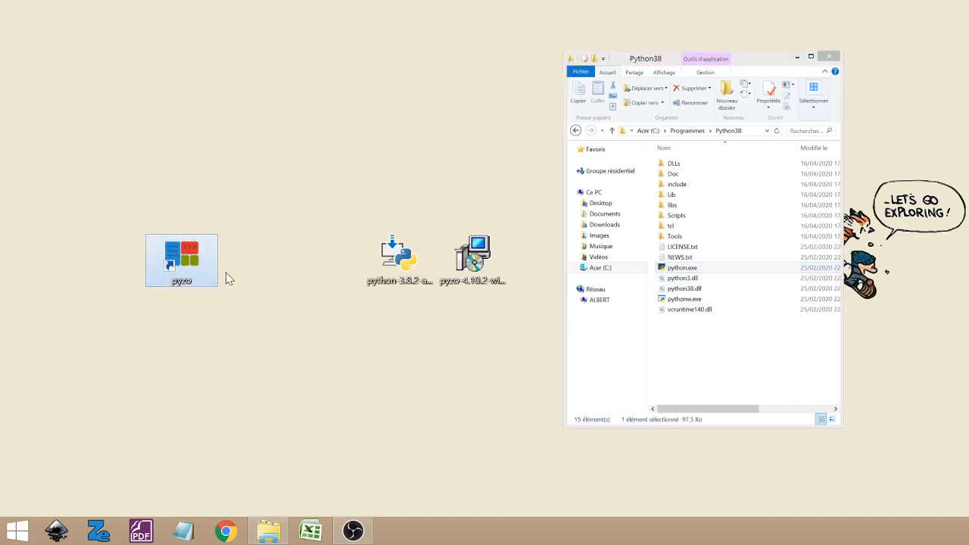
double_click(180, 250)
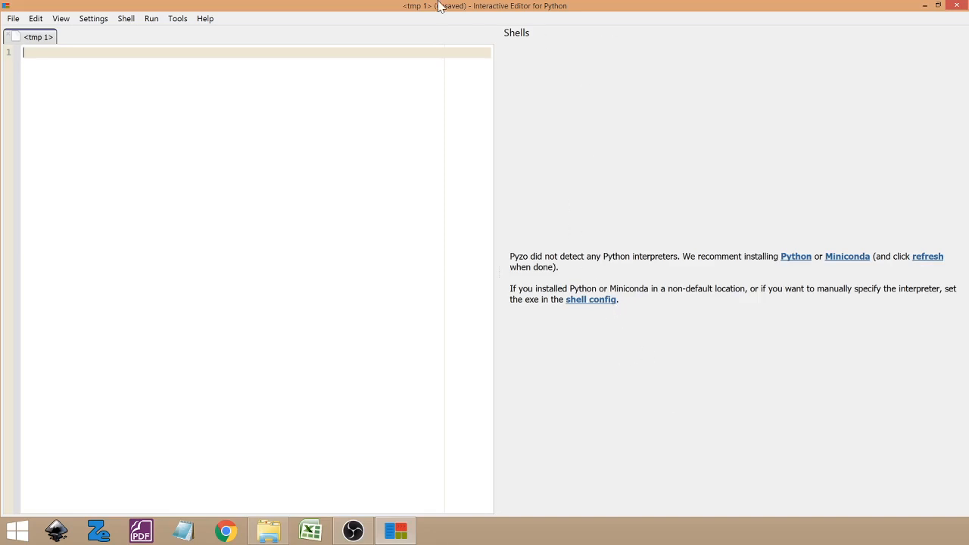
left_click(125, 20)
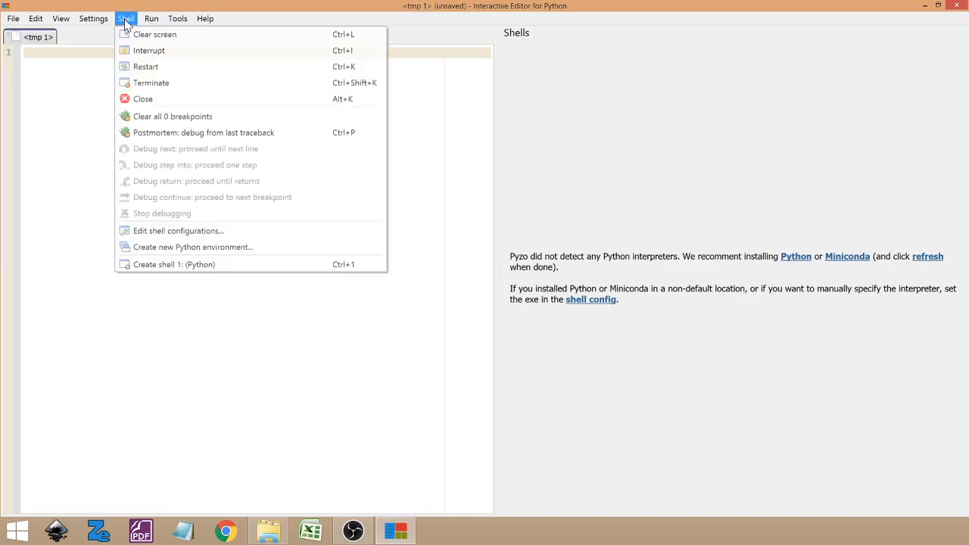
left_click(153, 232)
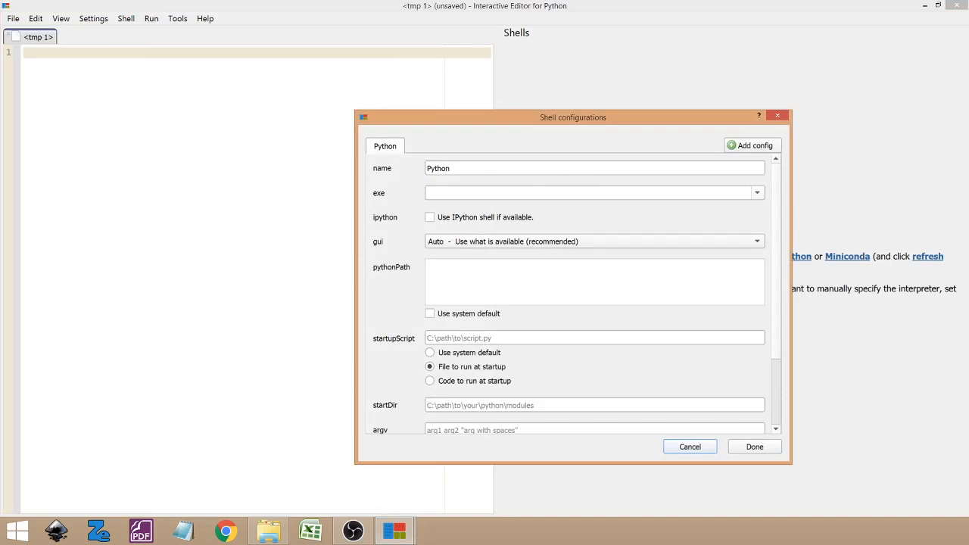
Set the Python shell's exe path to C:\Program Files\Python38\python.exe, copying the folder path from File Explorer, and save the configuration.
left_click(428, 194)
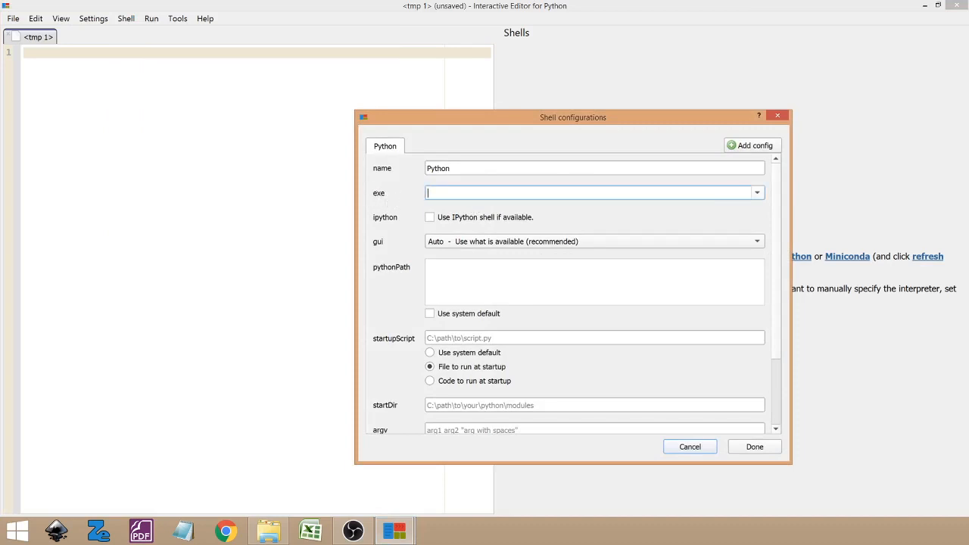
left_click(269, 531)
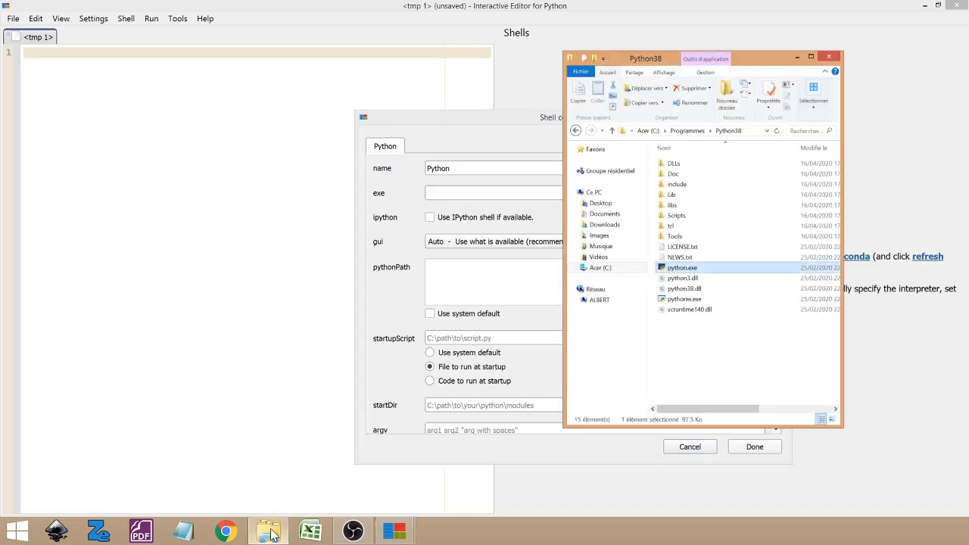
left_click_drag(649, 60, 134, 63)
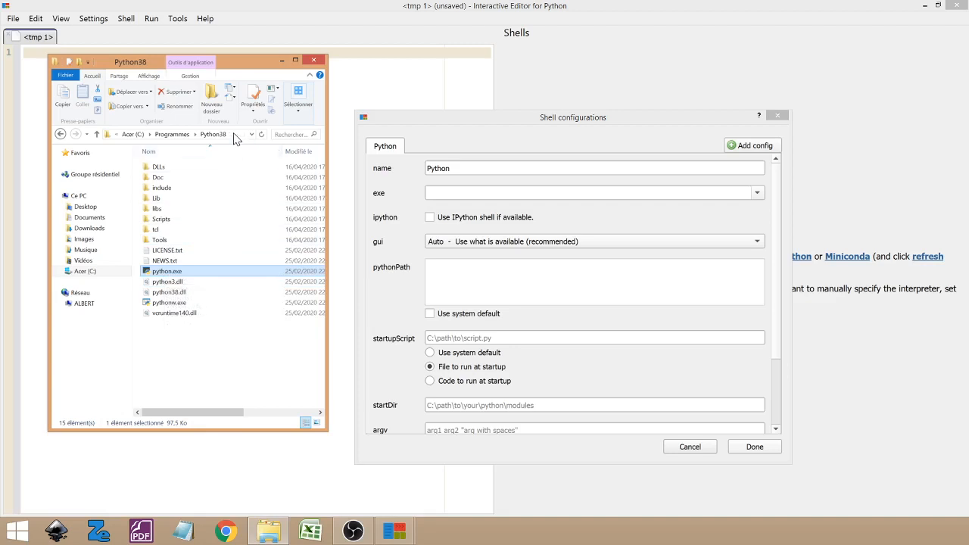
left_click(231, 136)
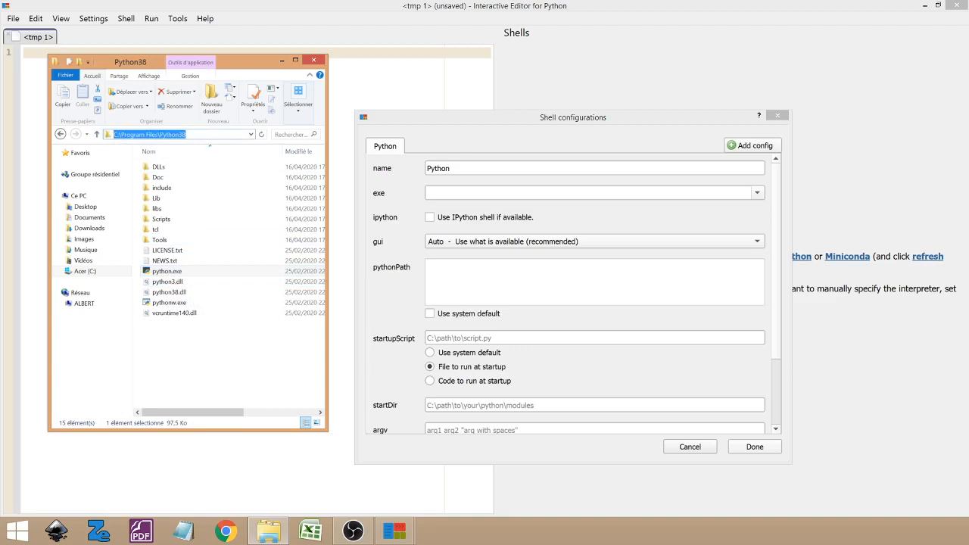
left_click(458, 194)
type("C:\\Program Files\\Python38")
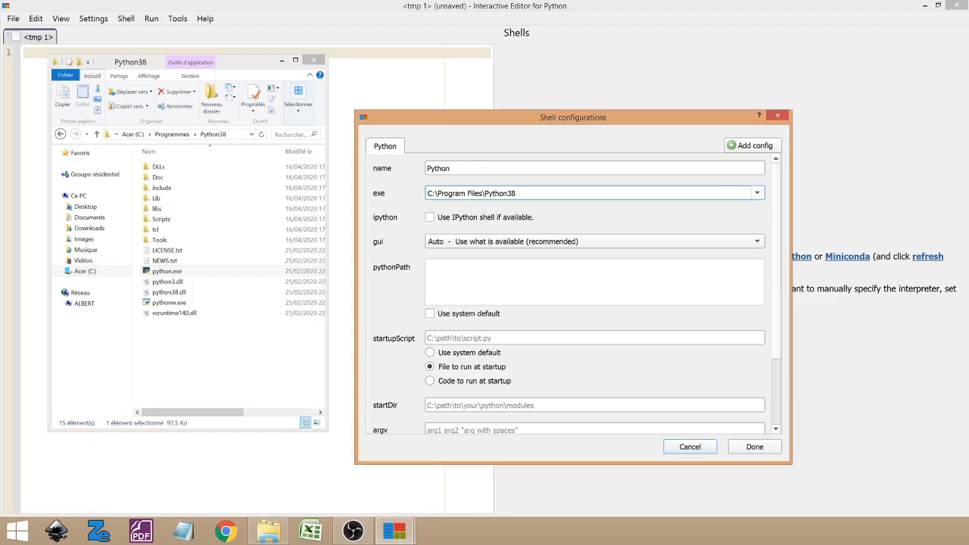
type("\\")
type("python.exe")
left_click(754, 446)
left_click(651, 176)
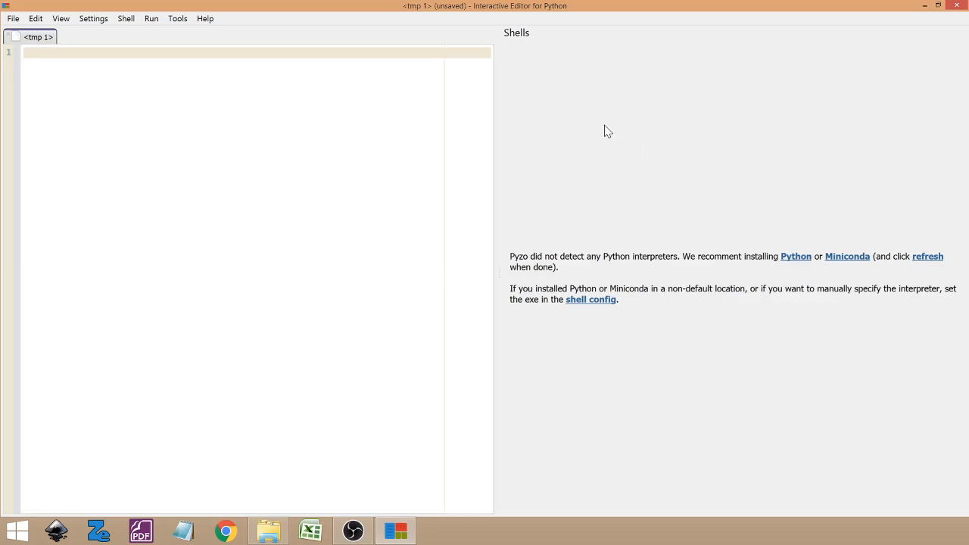
left_click(132, 19)
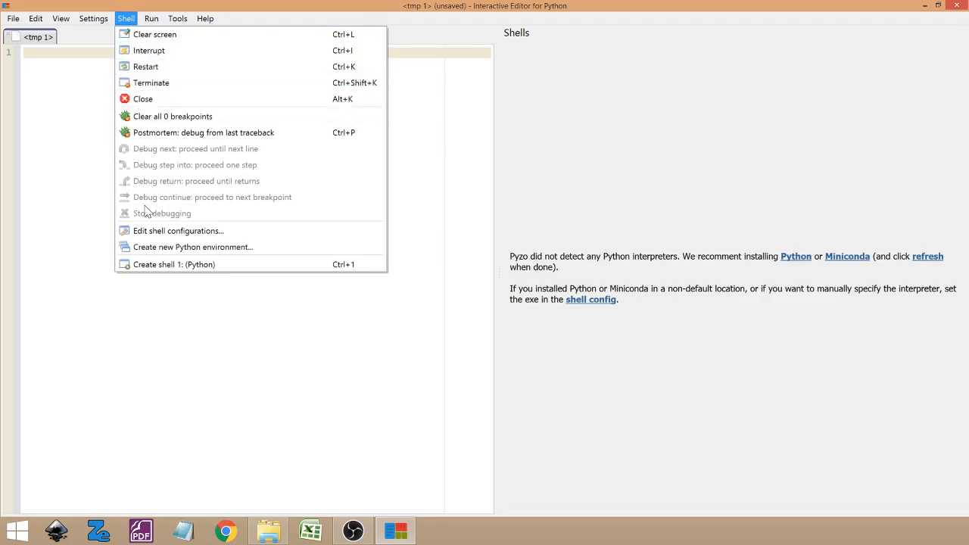
left_click(148, 251)
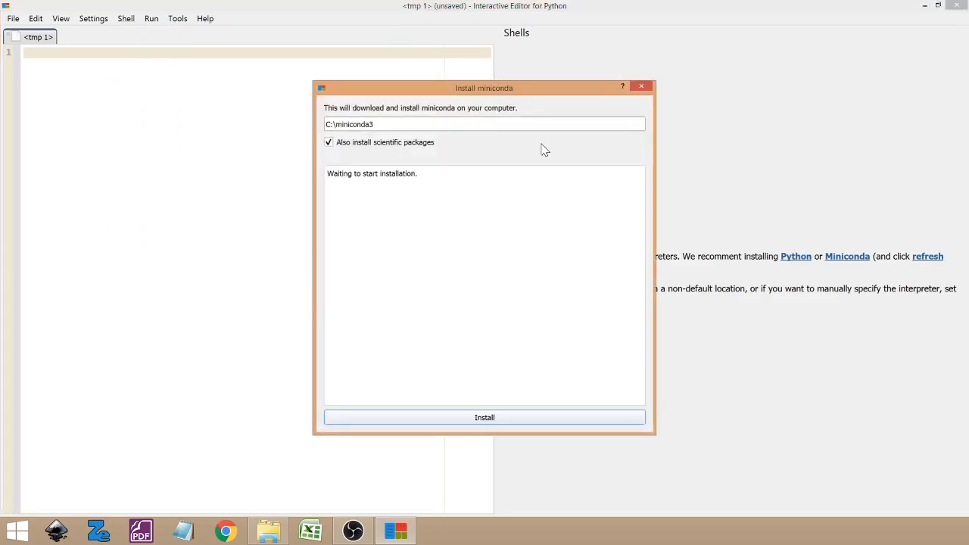
left_click(641, 86)
Try to create shell 1 (Python), and restart Pyzo with the Python38 folder window minimized.
left_click(128, 19)
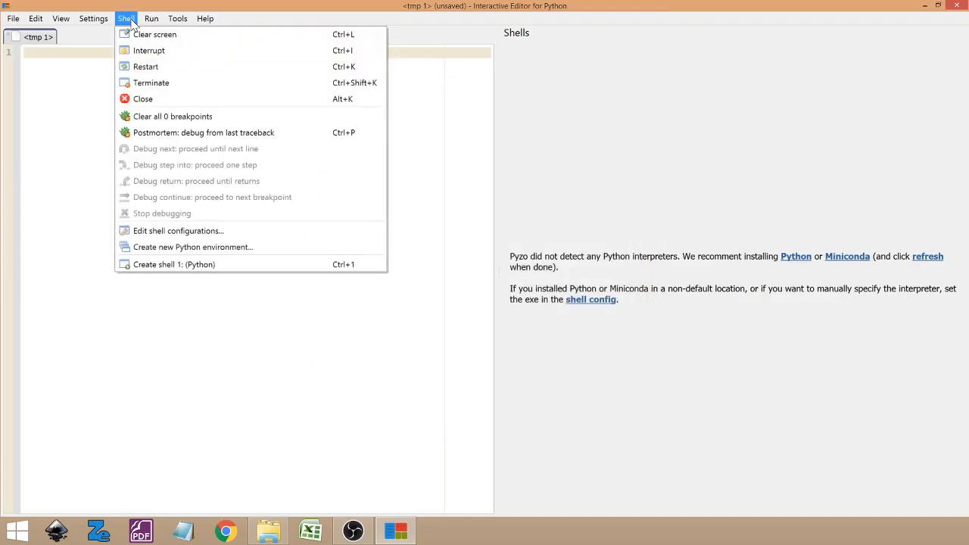
left_click(151, 264)
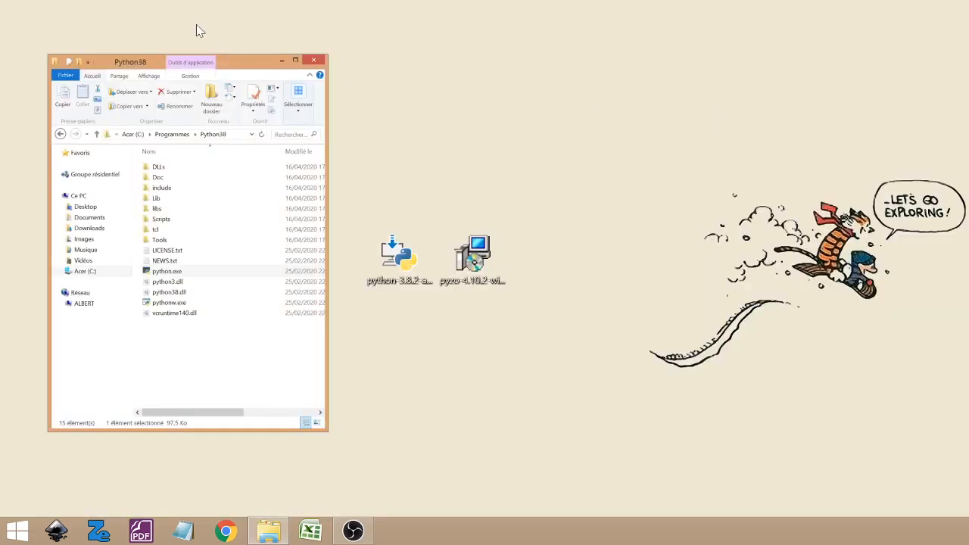
left_click(280, 62)
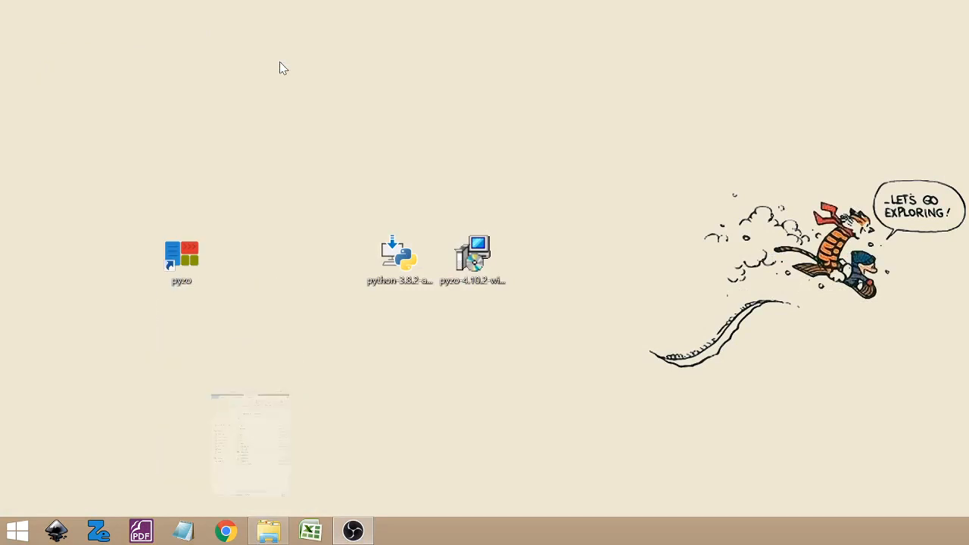
double_click(185, 258)
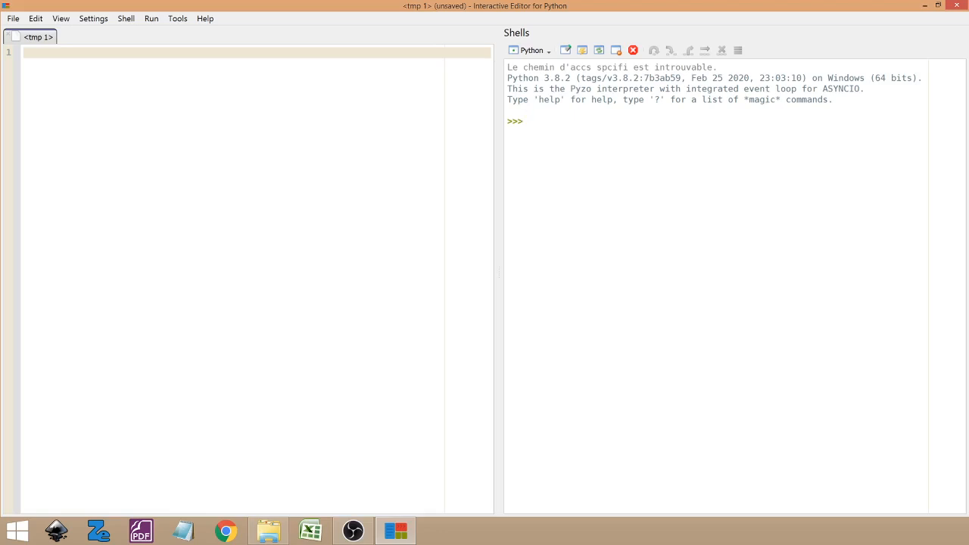
Test the Python shell by evaluating 1+1, importing math as m, and displaying m.pi.
type("1+1")
key("Return")
type("import math as m")
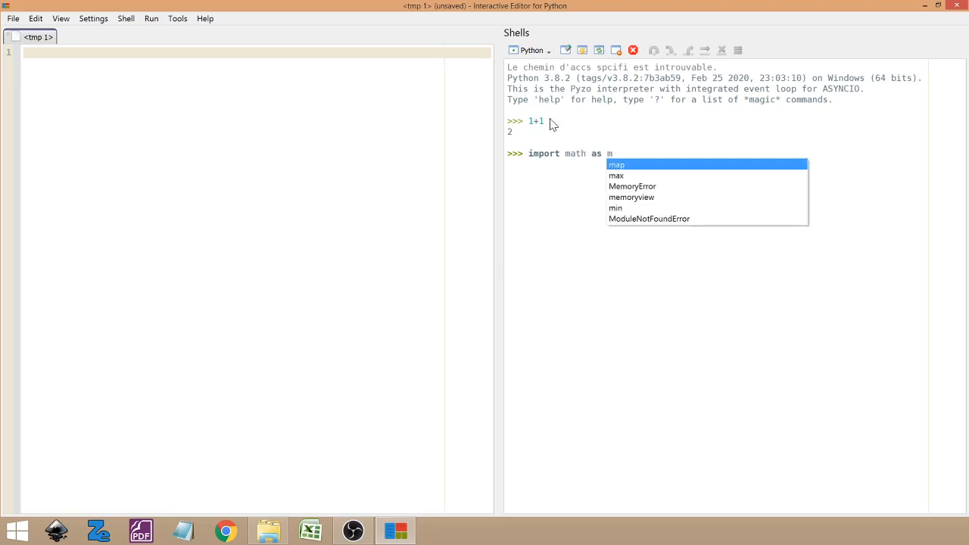
key("Return")
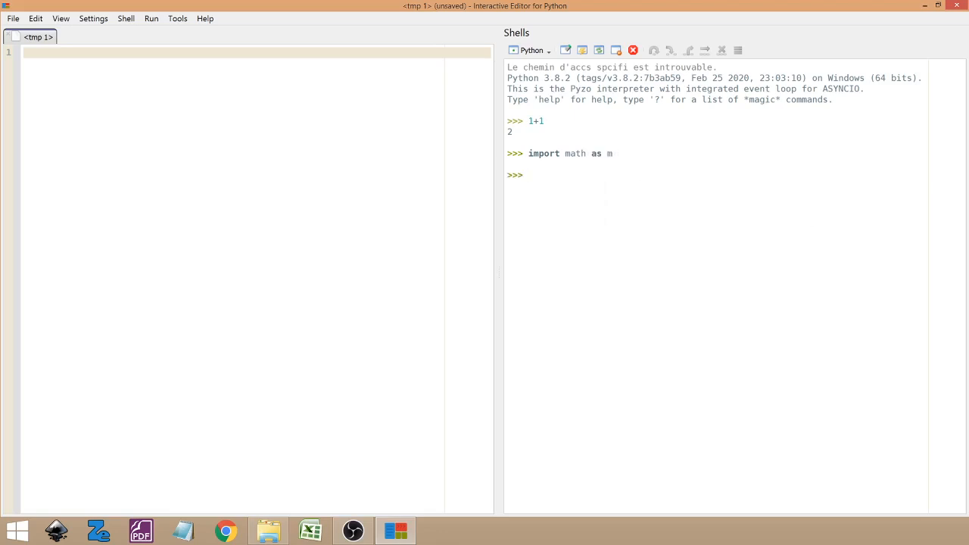
type("m.pi")
key("Return")
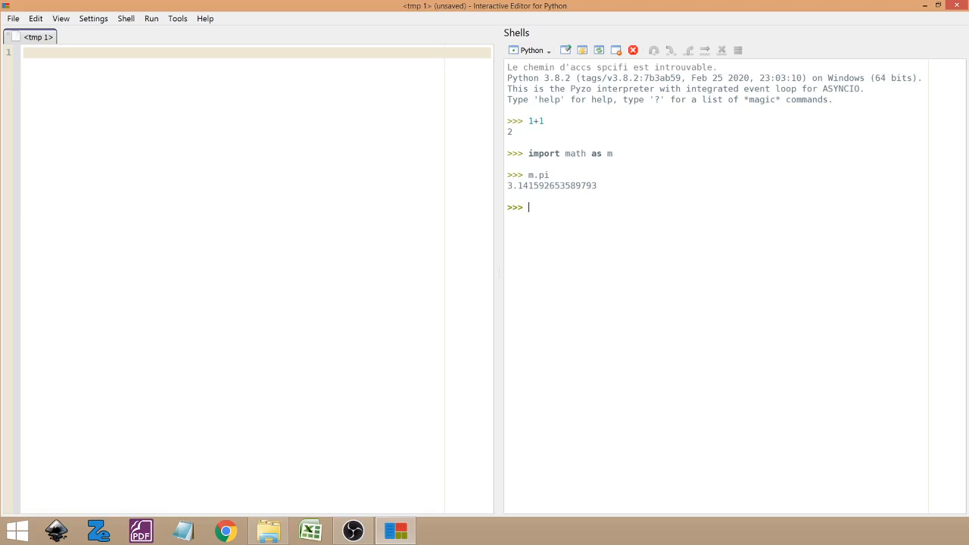
Try to install numpy in the shell with pip install numpy, and close Pyzo.
type("pip install numpy")
key("Return")
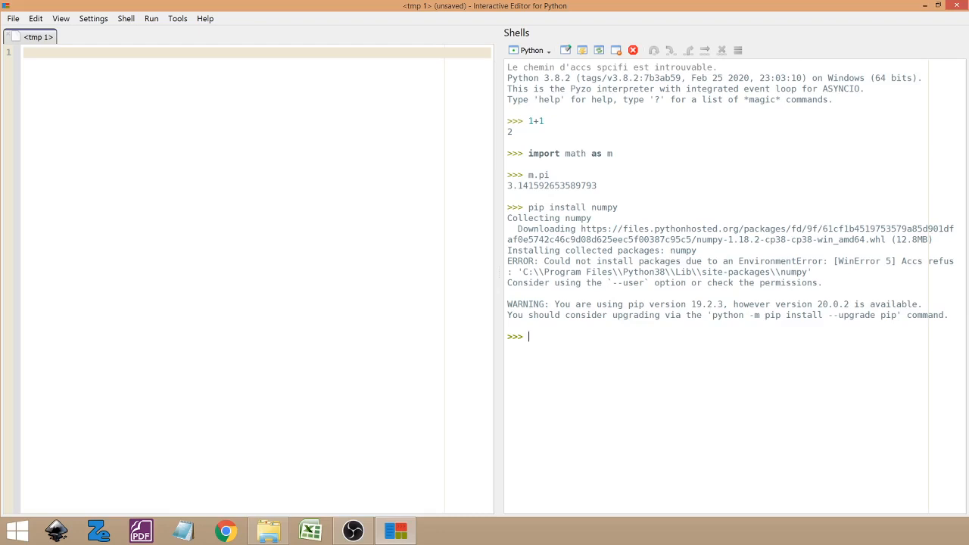
left_click(958, 7)
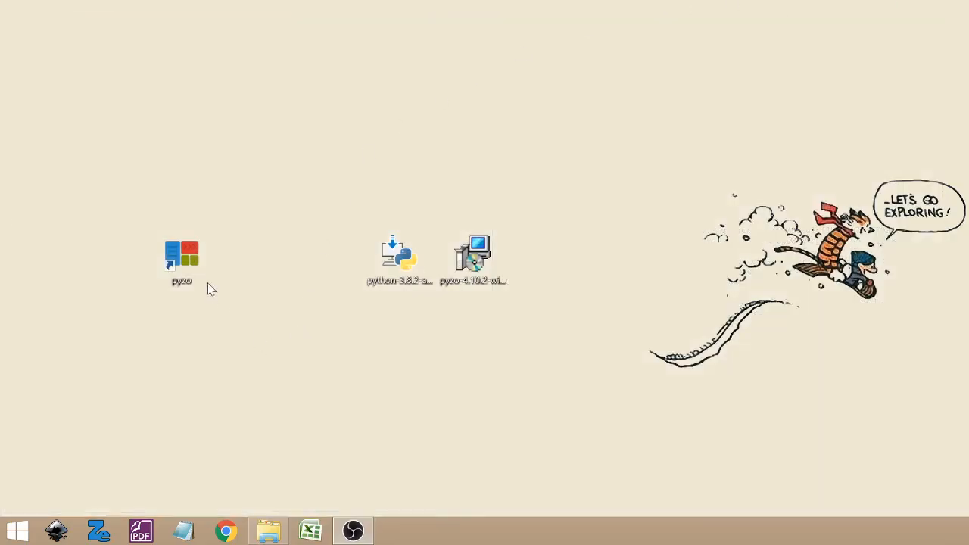
Relaunch Pyzo as administrator and run pip install numpy in the shell.
left_click(176, 261)
right_click(175, 258)
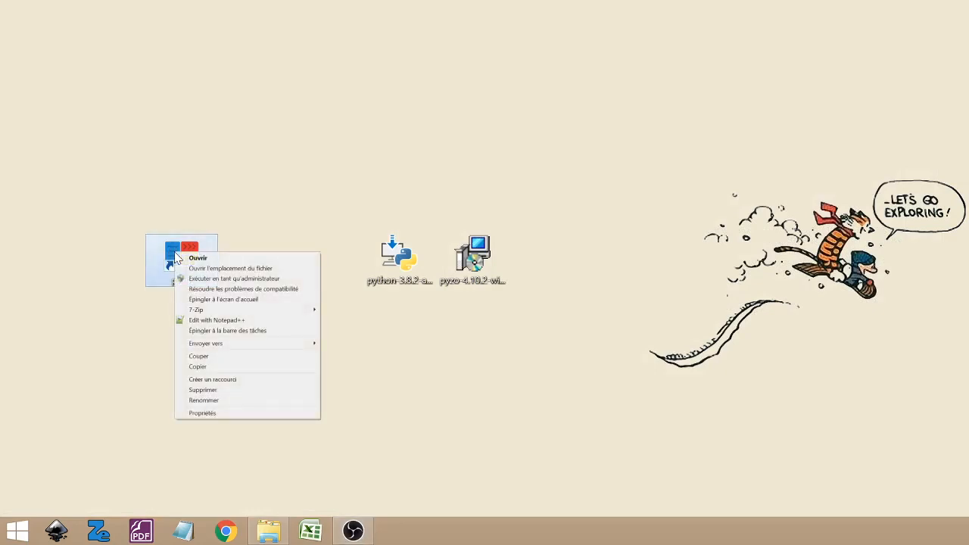
left_click(244, 280)
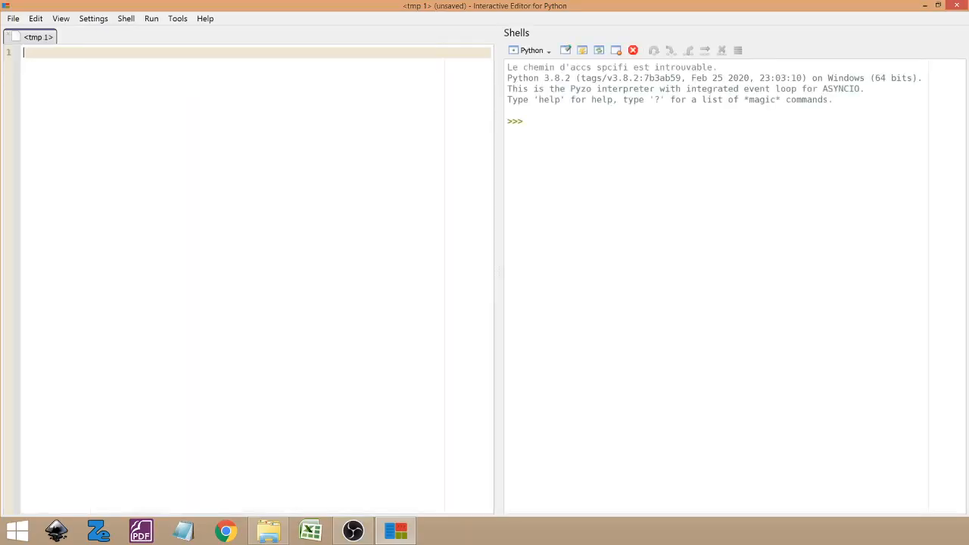
type("pip install numpy")
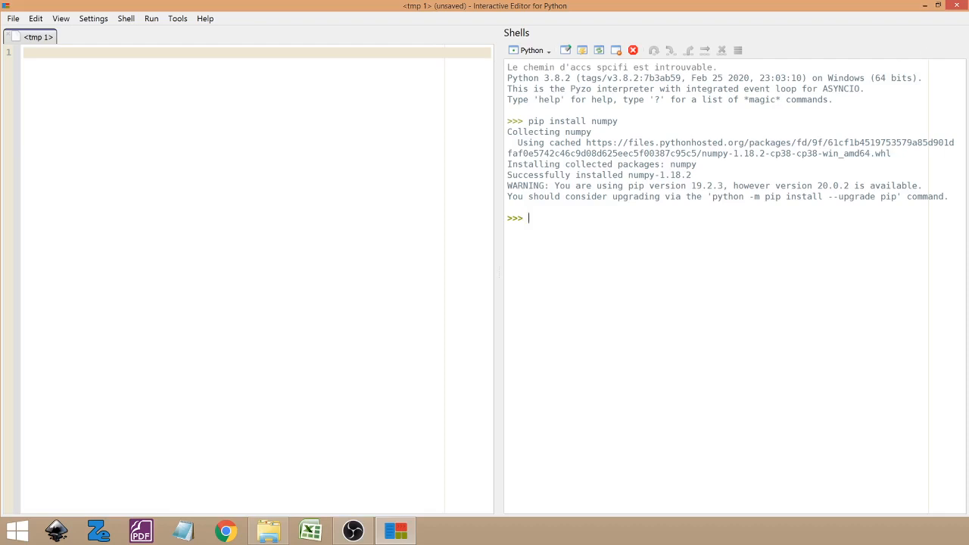
left_click_drag(507, 175, 678, 175)
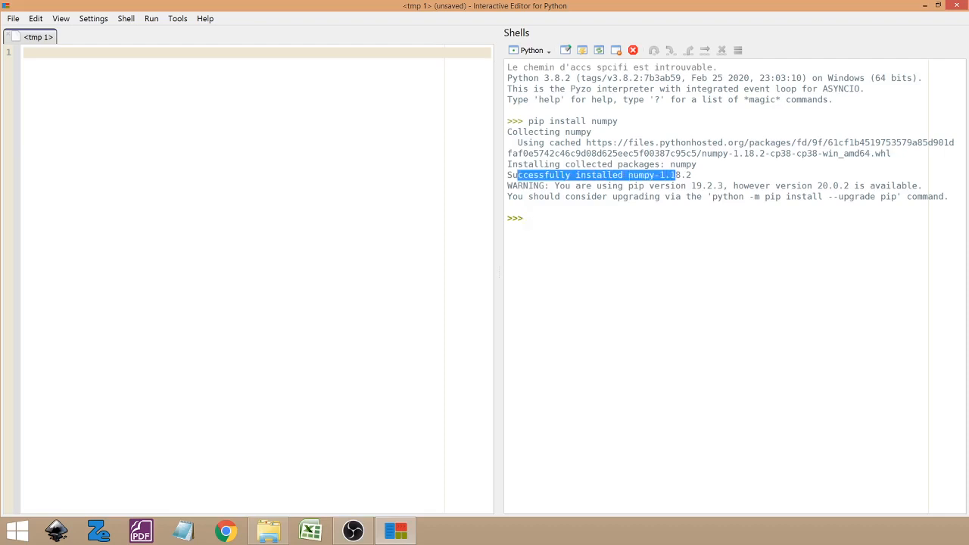
left_click(678, 175)
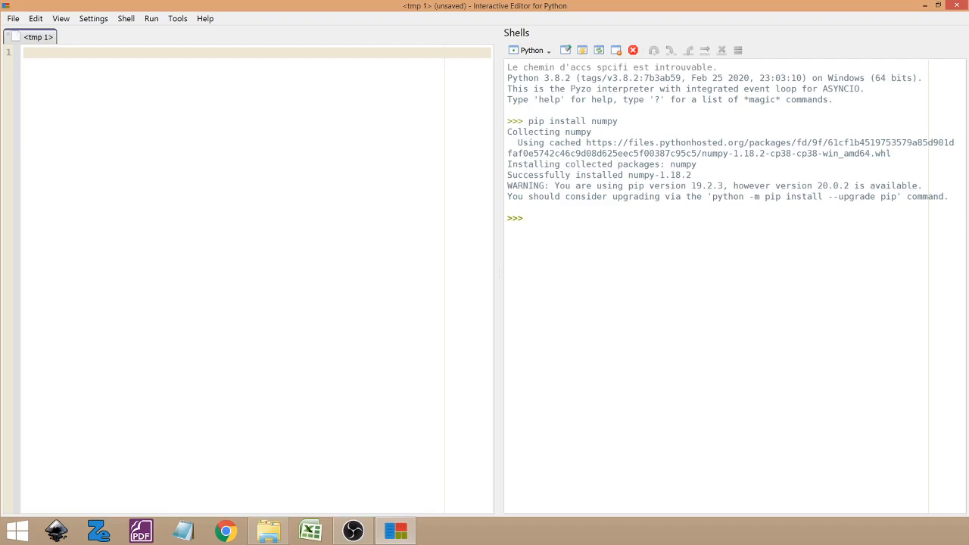
Write the command pip install scipy at the shell prompt without running it.
type("pip in")
type("all s")
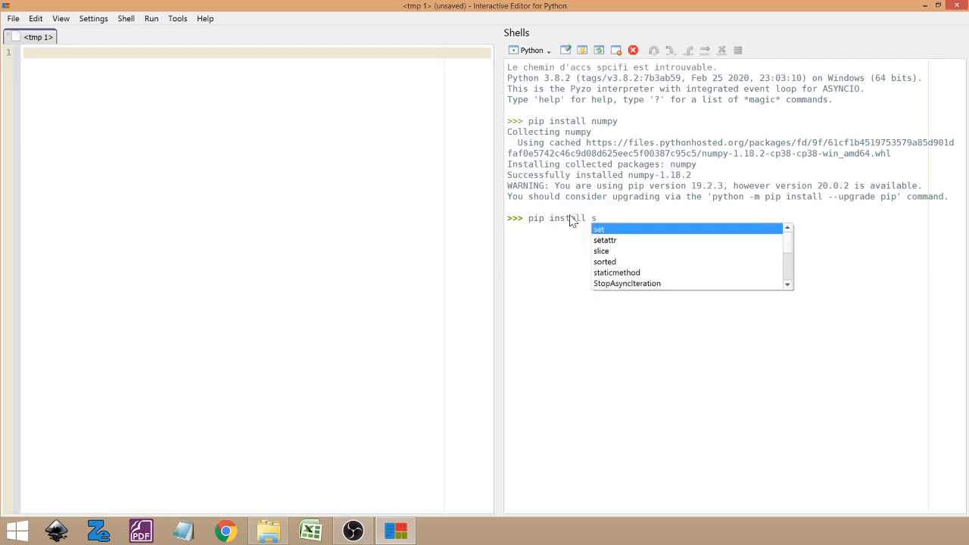
type("cipy")
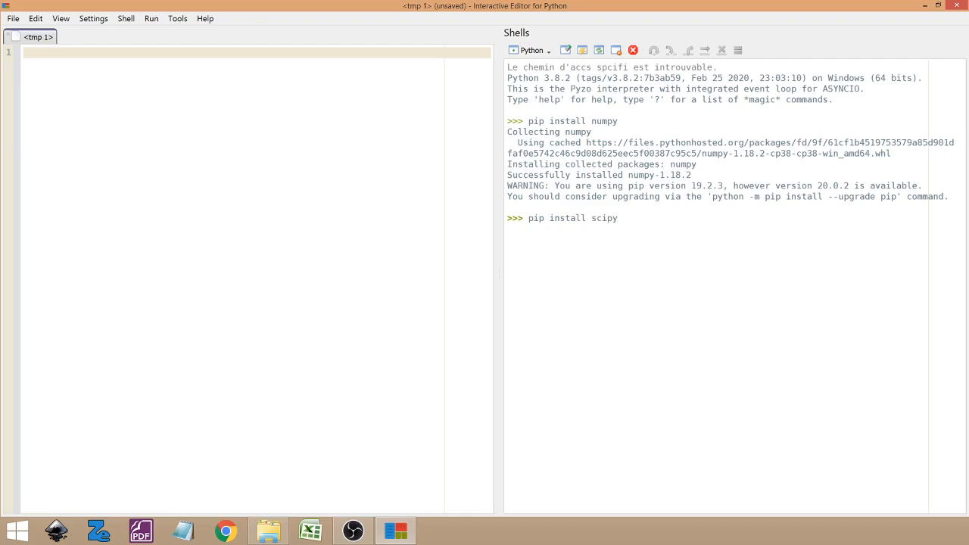
Replace the package name scipy with matplotlib in the unexecuted pip install command.
key("shift+Left")
key("shift+Left")
key("shift+Left")
key("shift+Left")
key("shift+Left")
key("BackSpace")
type("matplotlib")
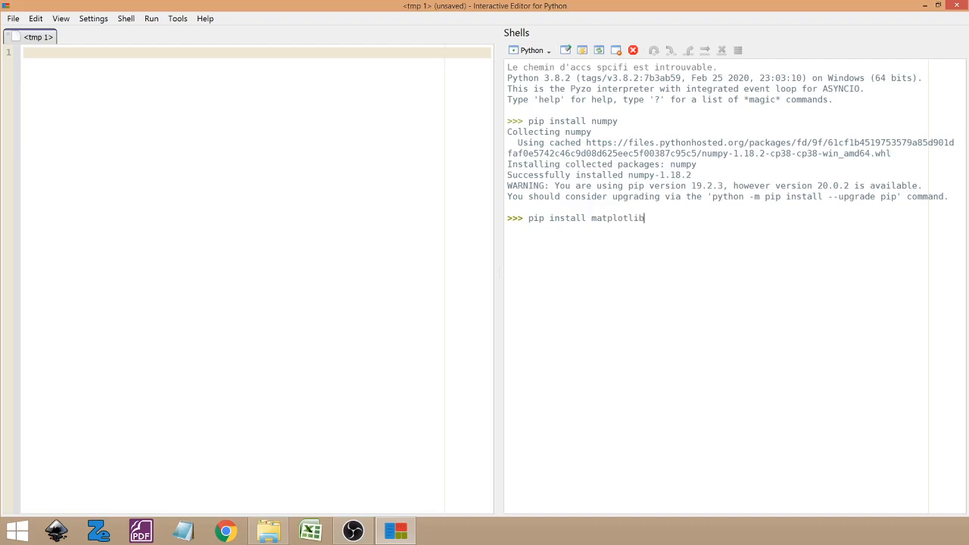